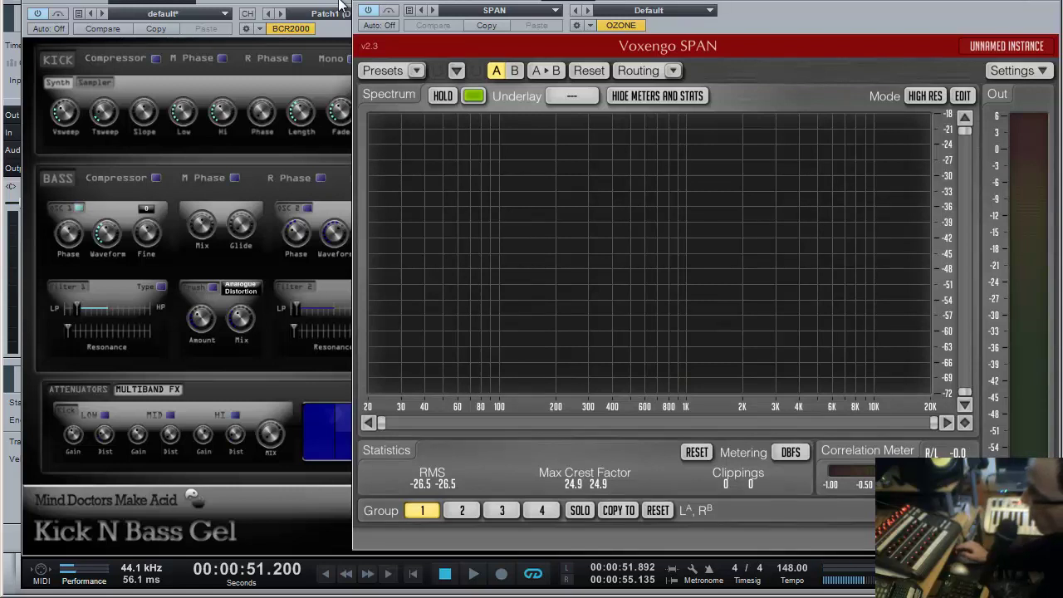
- Play back the loop and examine the frequency spectrum in the Voxengo SPAN analyser
click(339, 7)
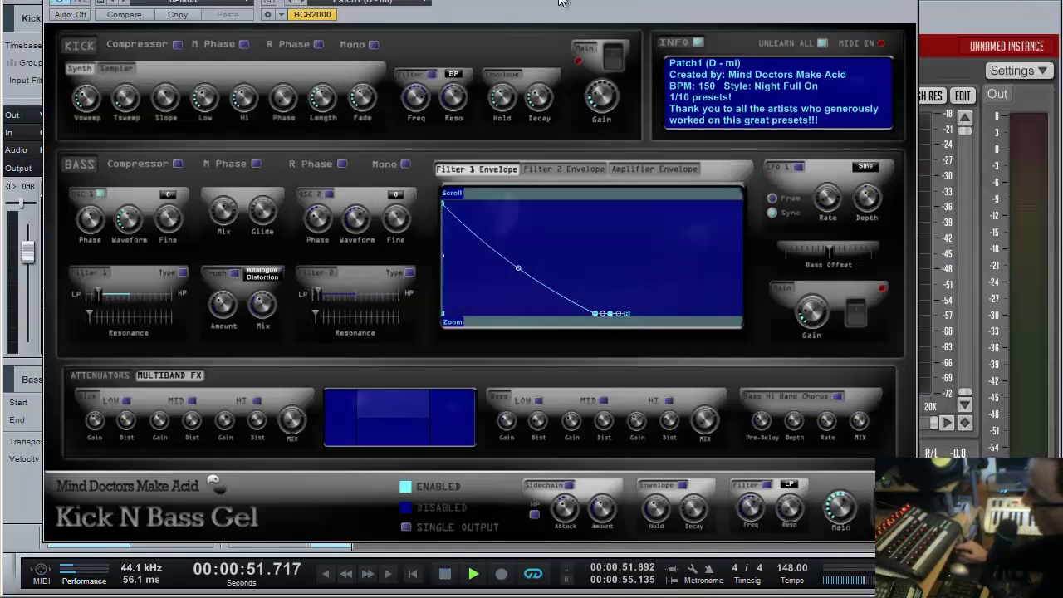
drag(561, 3, 527, 7)
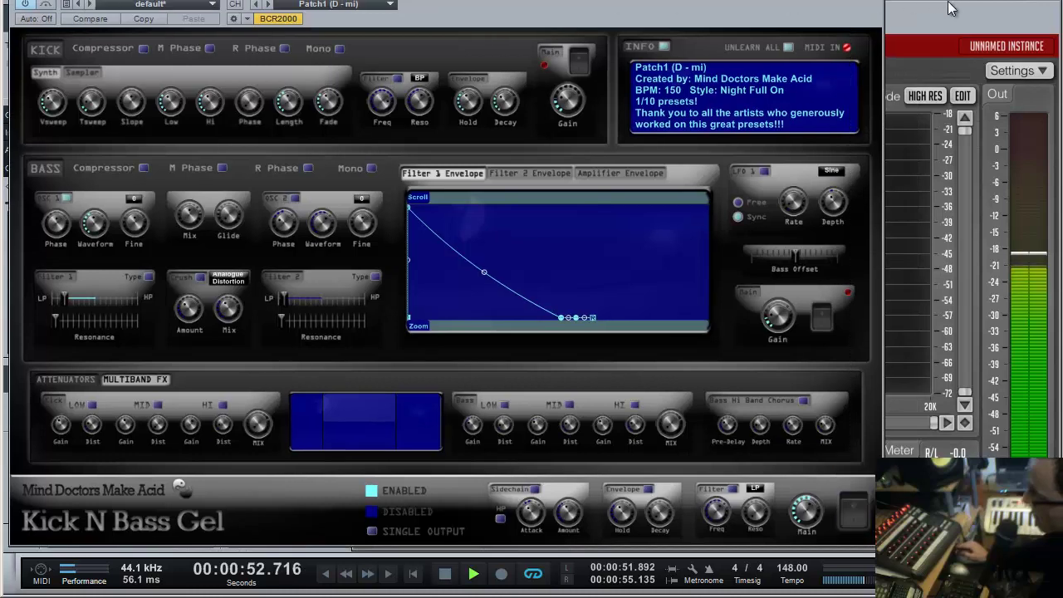
click(953, 8)
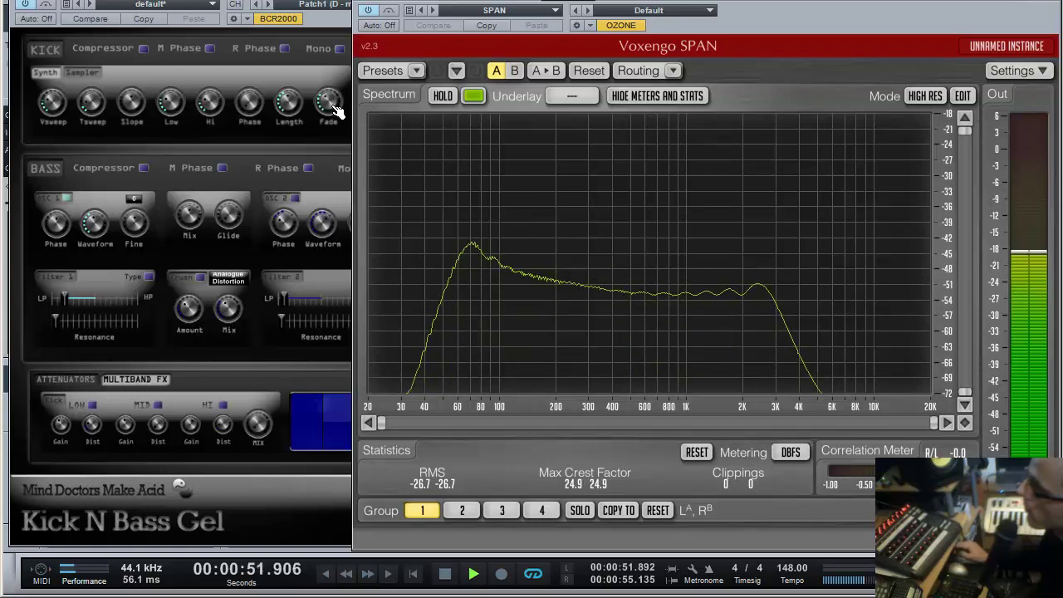
mouse_move(458, 269)
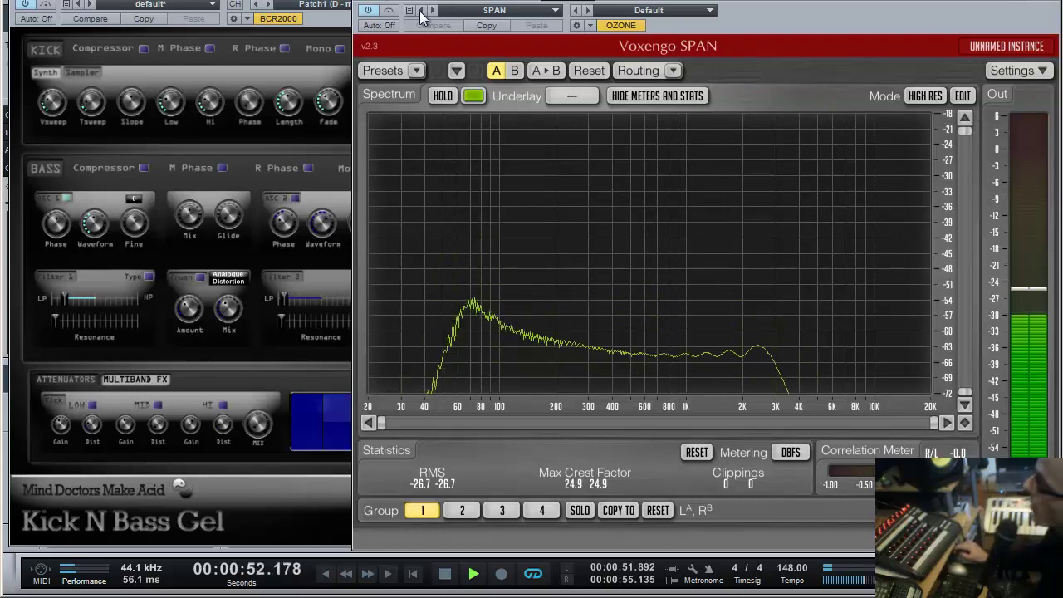
- Bring the Kick N Bass Gel instrument forward and enable the kick section's compressor
click(305, 3)
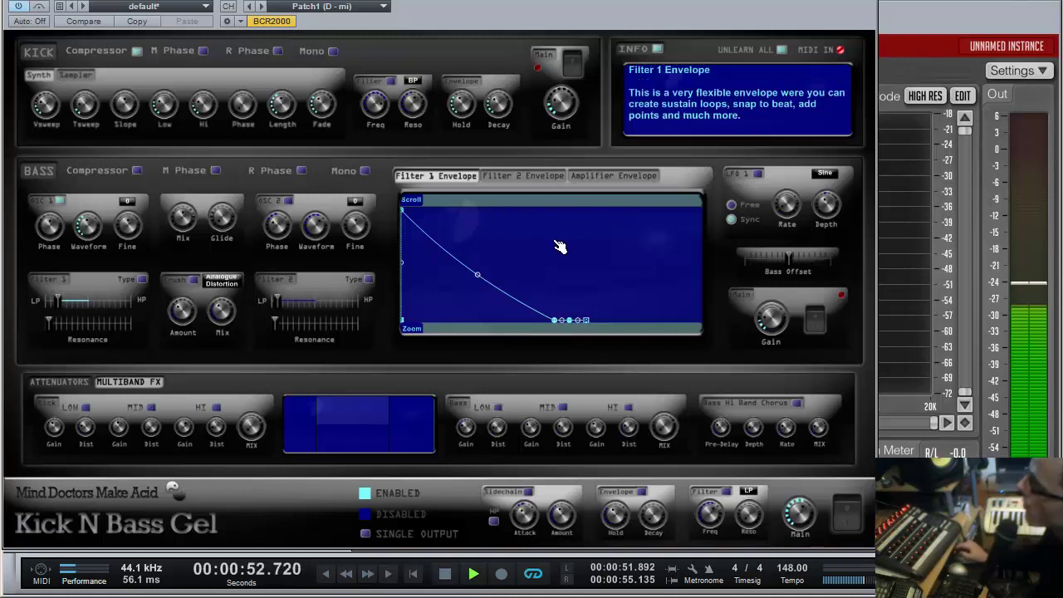
key(F4)
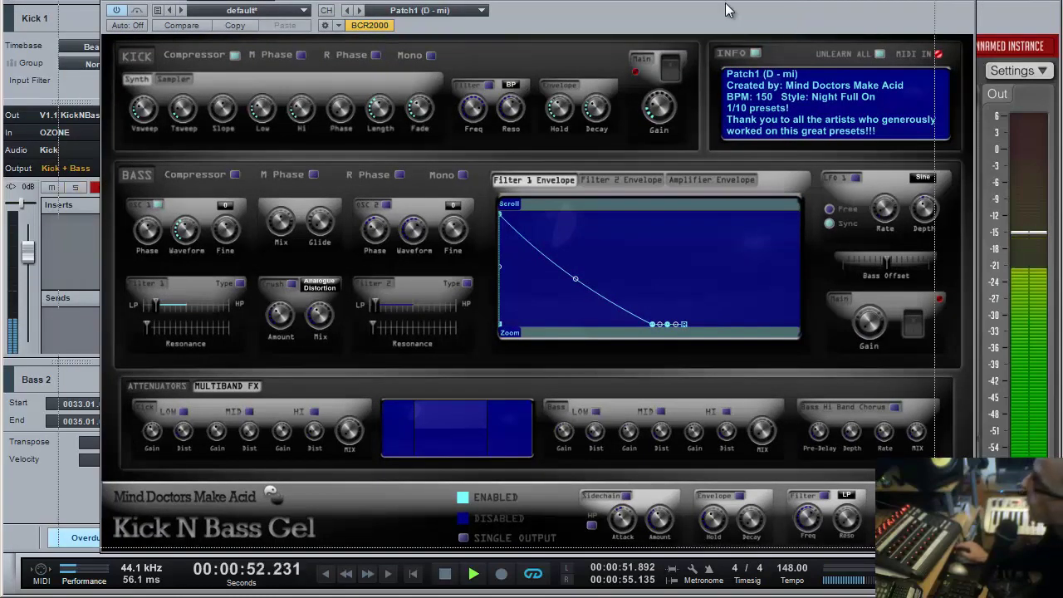
key(F4)
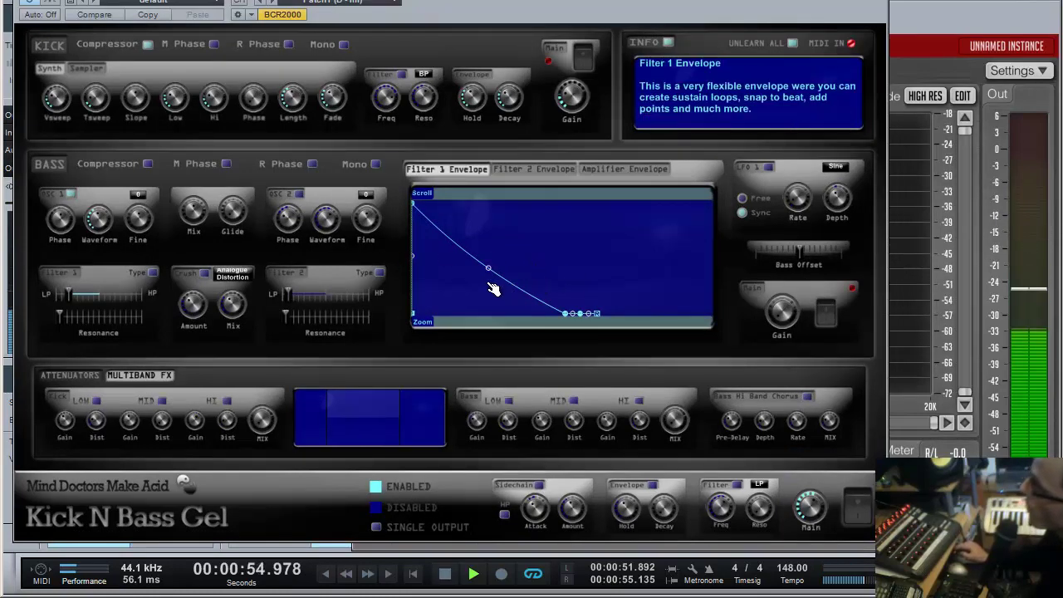
- Raise the bass section's main gain slightly and check the resulting bass spectrum in SPAN
drag(793, 320, 795, 305)
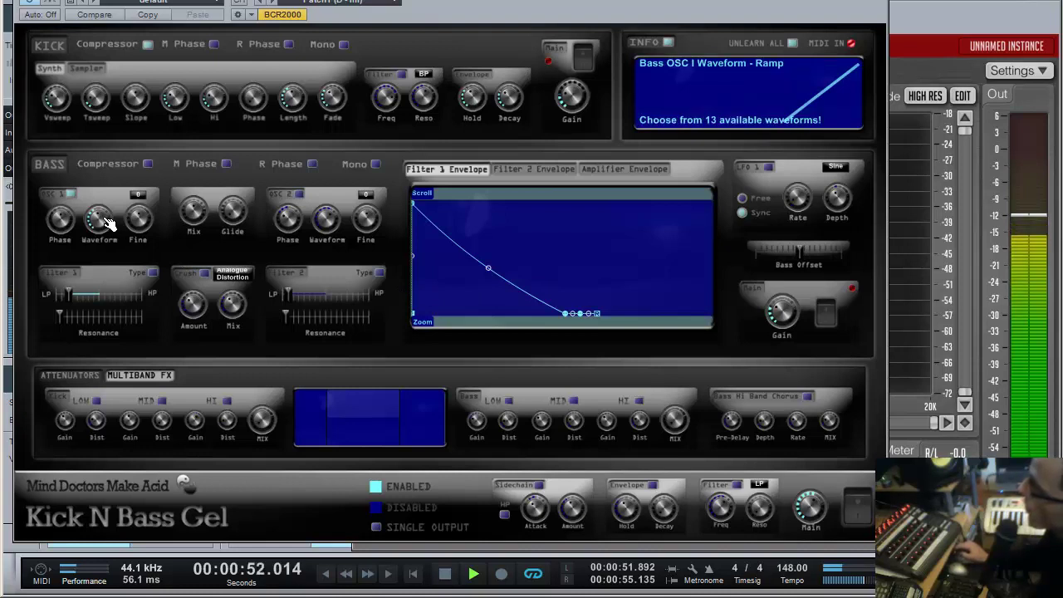
click(900, 57)
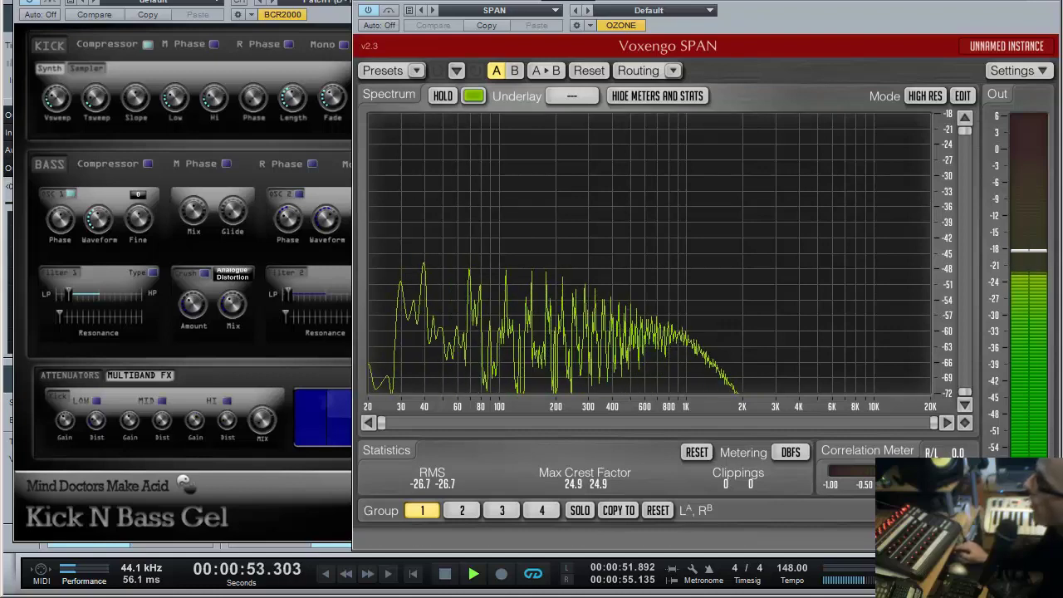
click(319, 2)
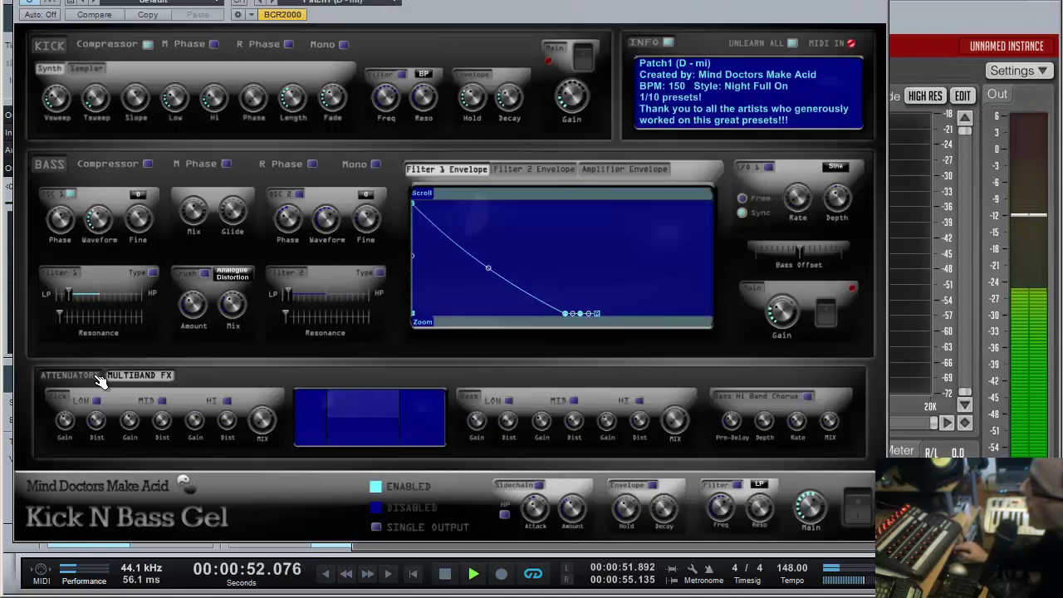
- Show the attenuators and enable the third bass attenuator on harmonic 2
click(70, 376)
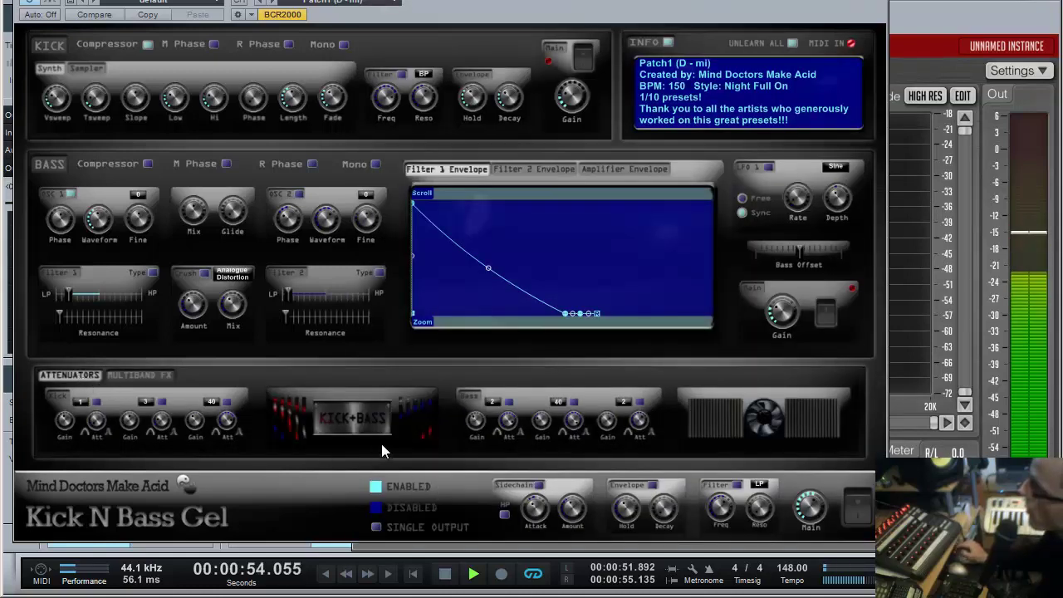
click(625, 403)
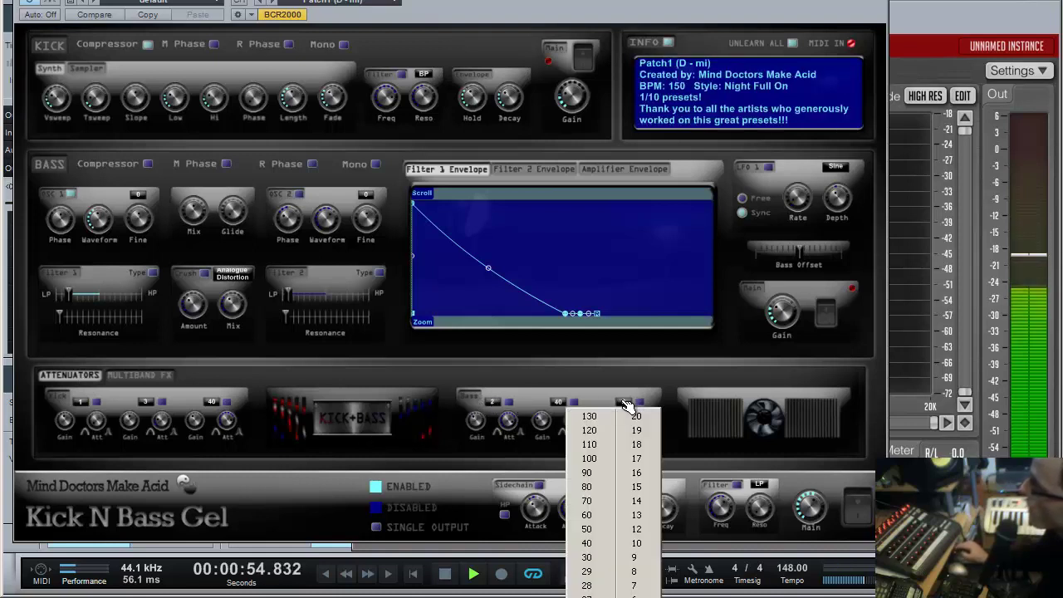
click(656, 499)
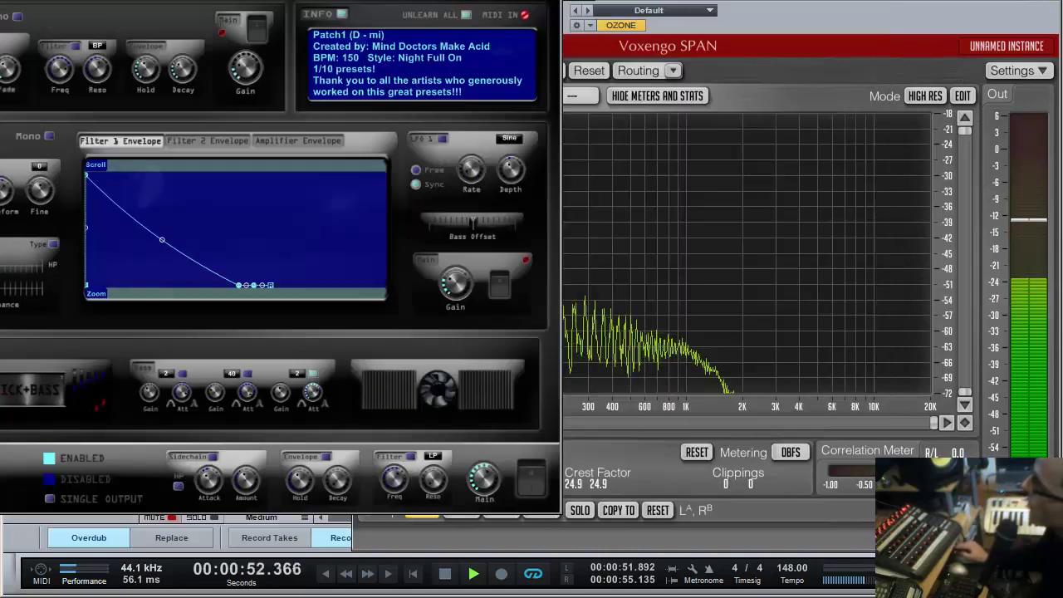
- Arrange the instrument beside the spectrum analyser, boost the third bass attenuator's gain and narrow its curve to about 74
drag(871, 14, 545, 0)
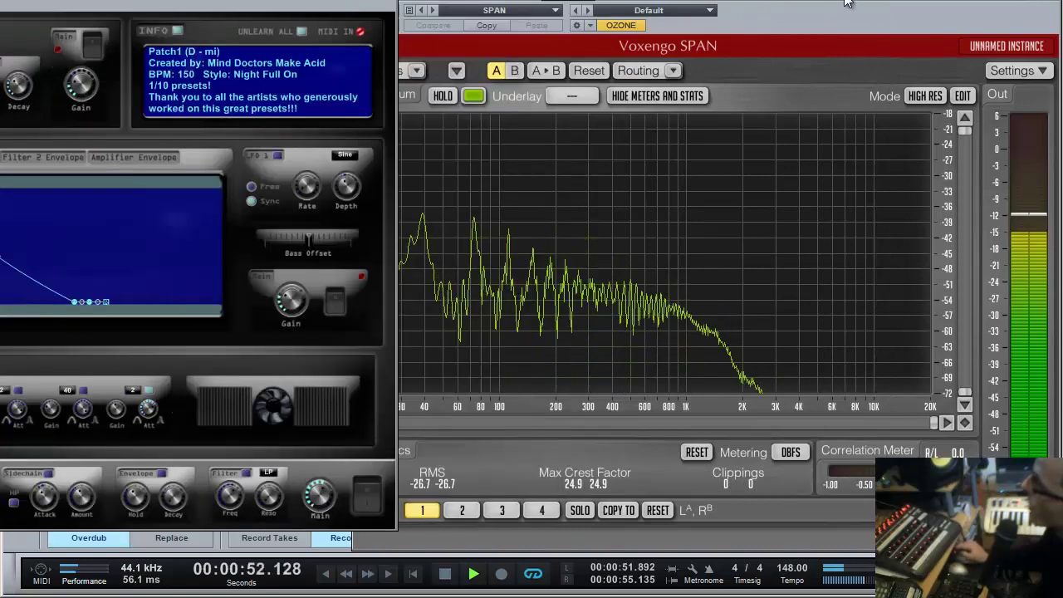
drag(888, 9, 966, 9)
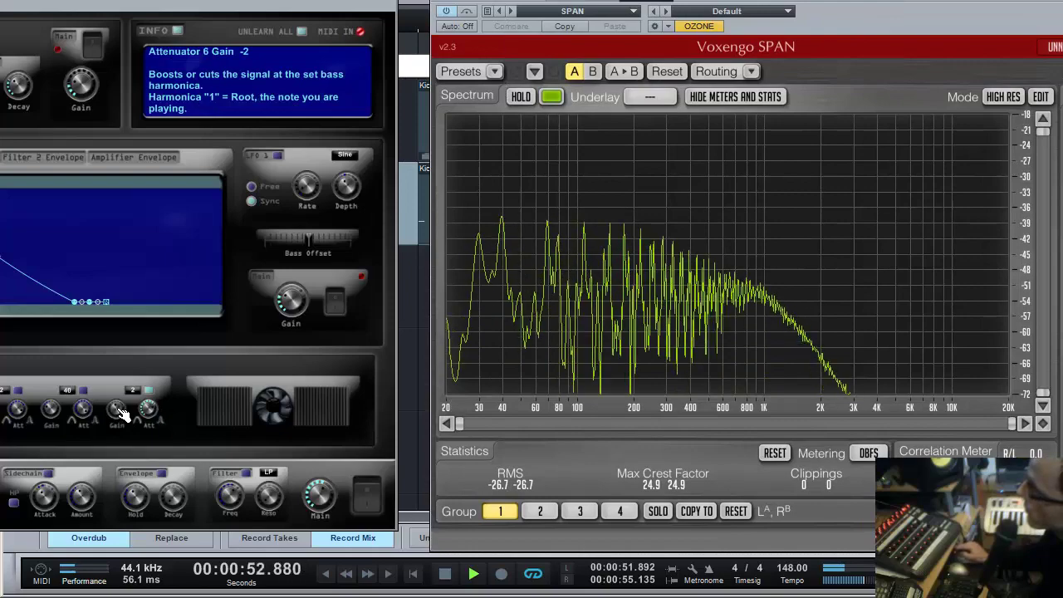
drag(122, 413, 131, 402)
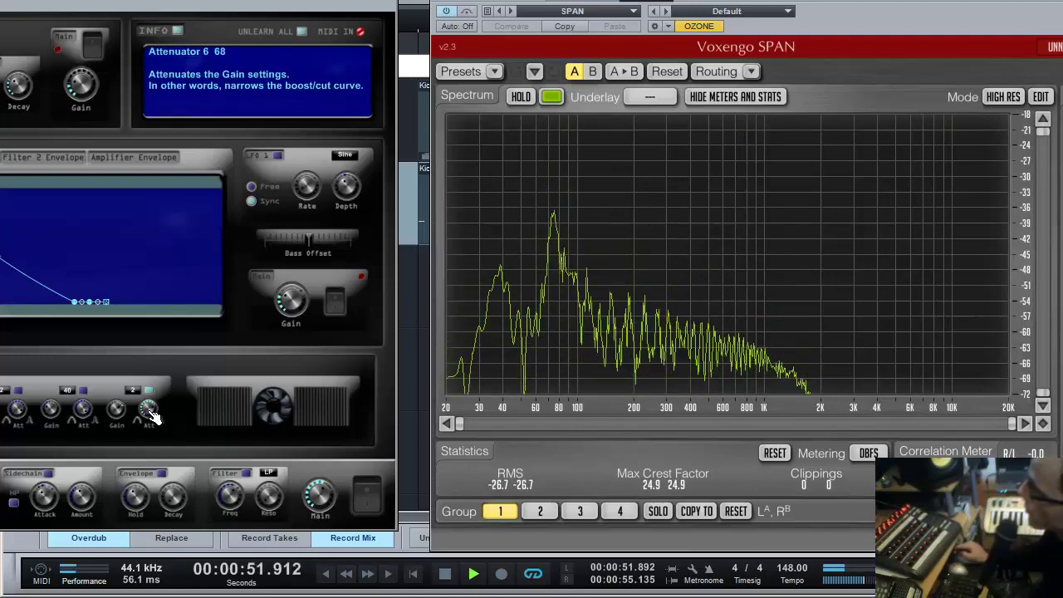
drag(152, 415, 154, 413)
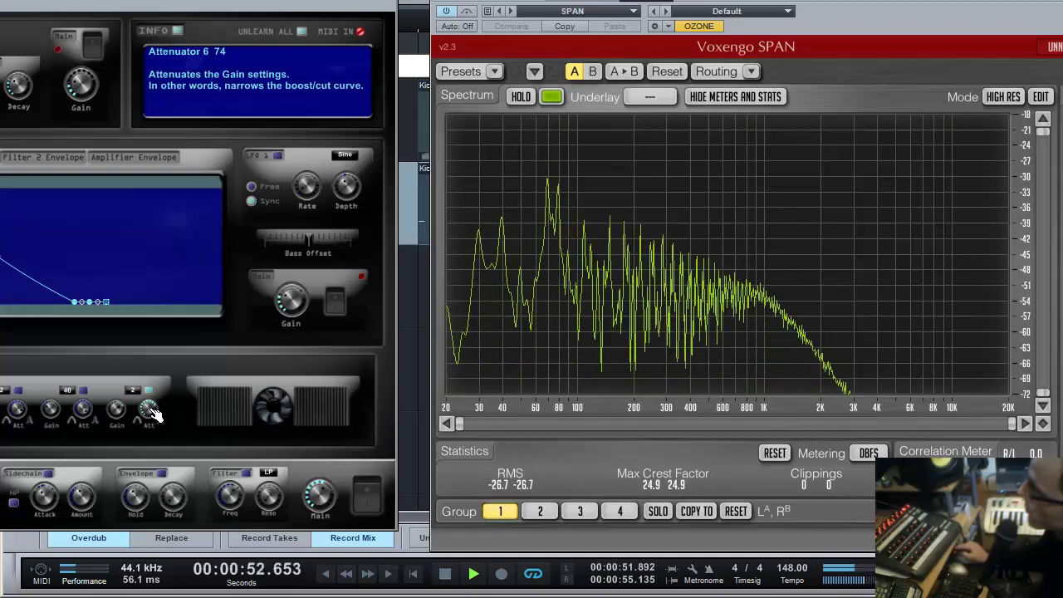
drag(154, 413, 156, 415)
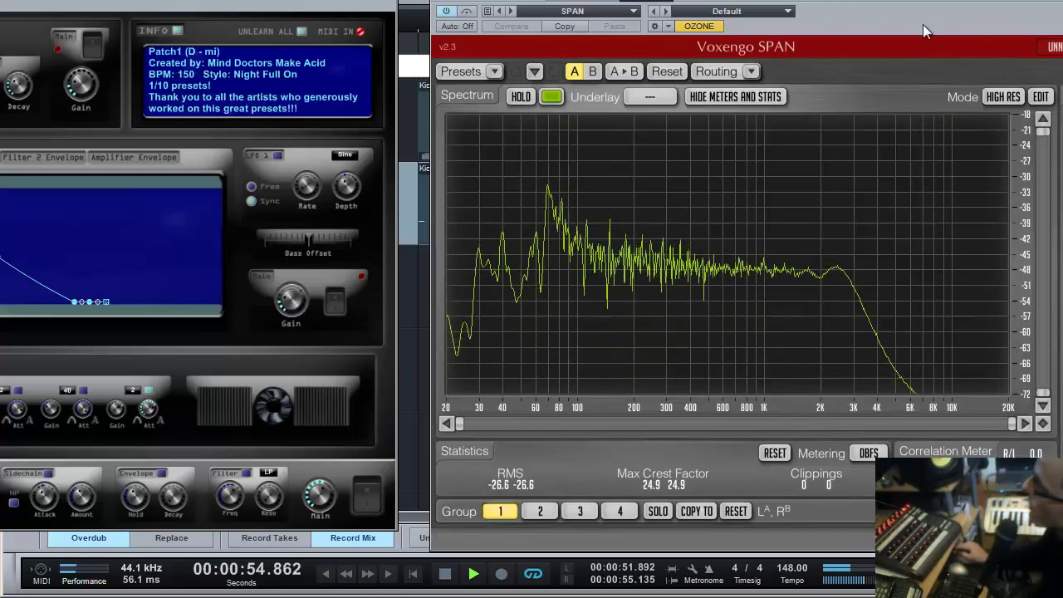
- Move the analyser back beside the bass controls and set the bass main gain to -18
drag(914, 16, 833, 11)
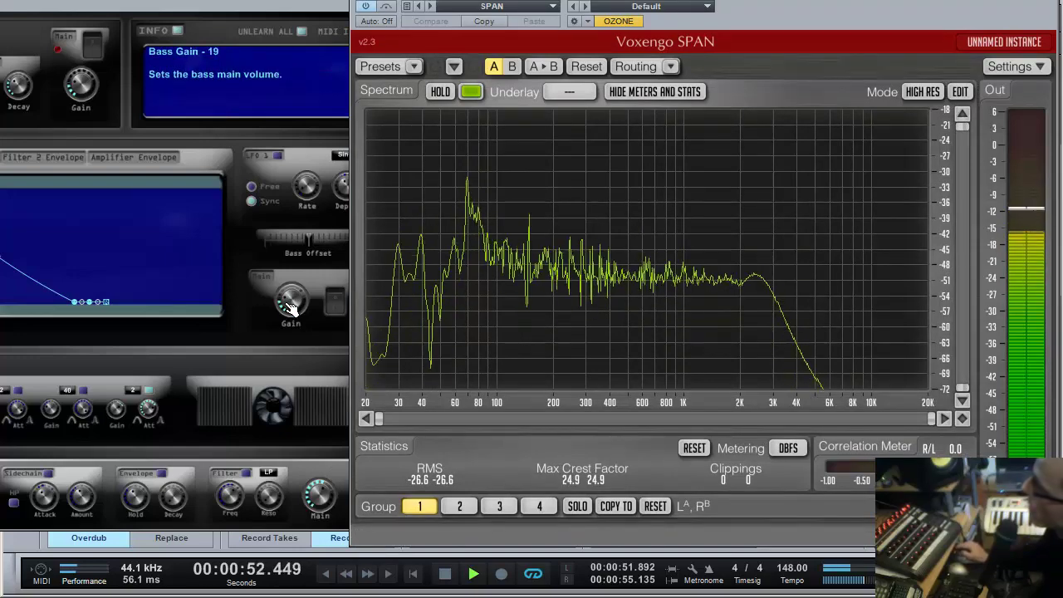
scroll(290, 305, down, 4)
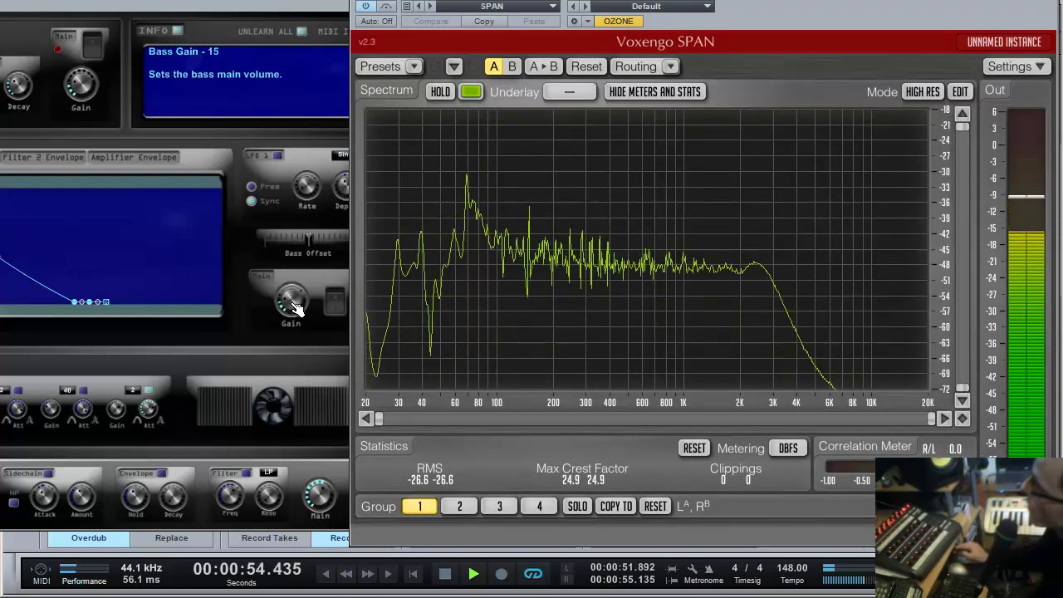
scroll(296, 307, up, 2)
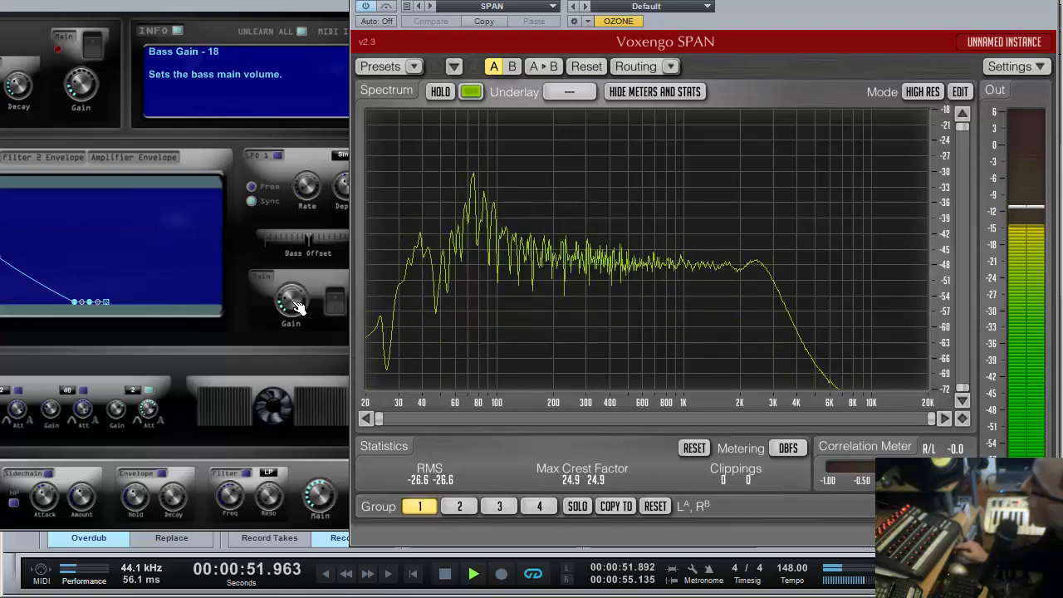
- Reposition the instrument window and raise the bass Filter 1 cutoff slightly towards HP
click(776, 20)
click(941, 7)
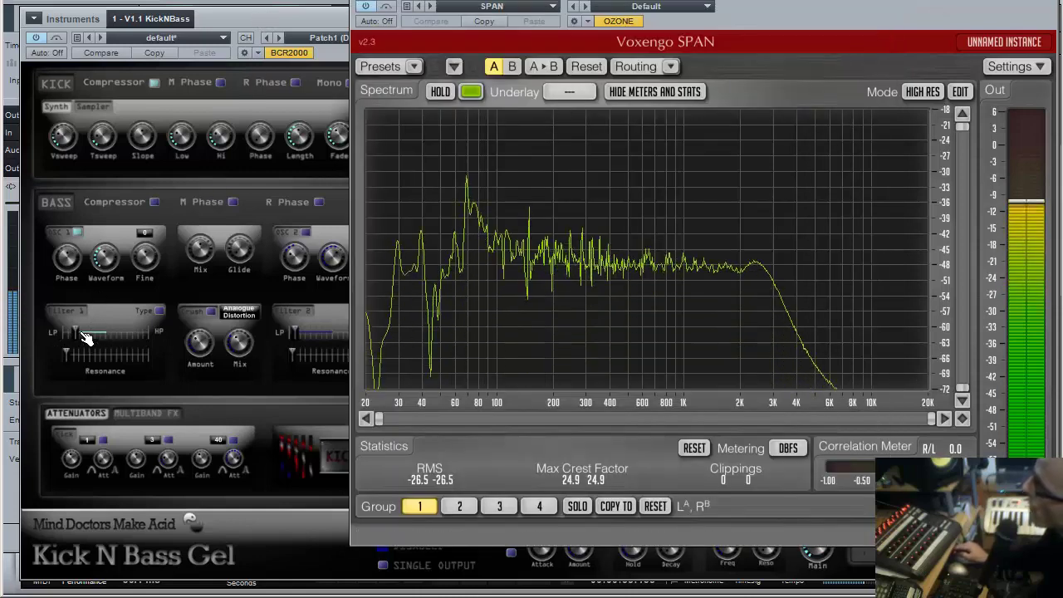
drag(82, 337, 94, 340)
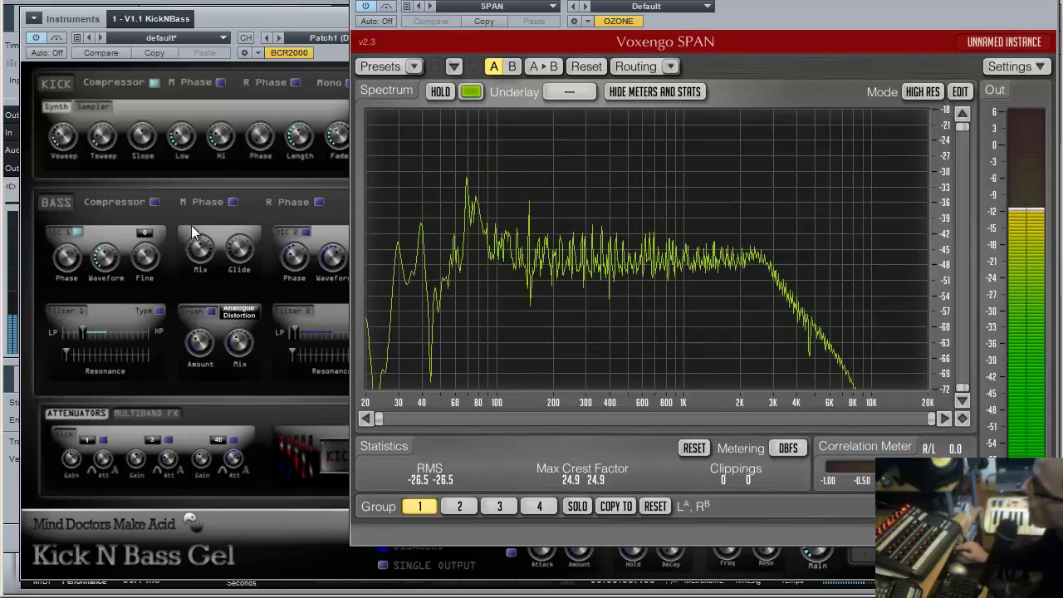
- Enable the bass crush effect, raise its mix and choose Parabolic Saturation as its type
click(295, 23)
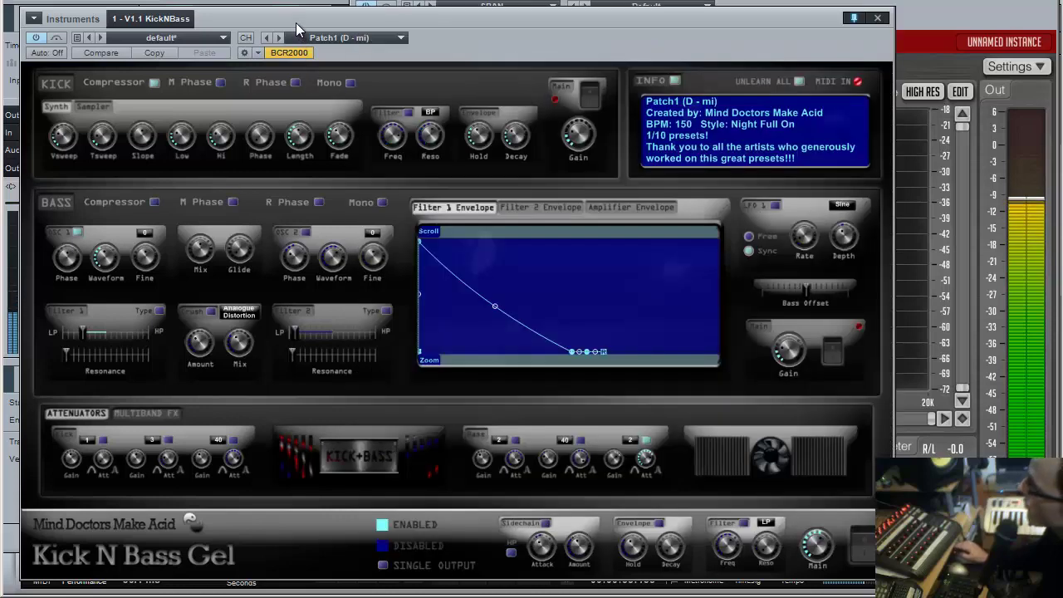
click(213, 312)
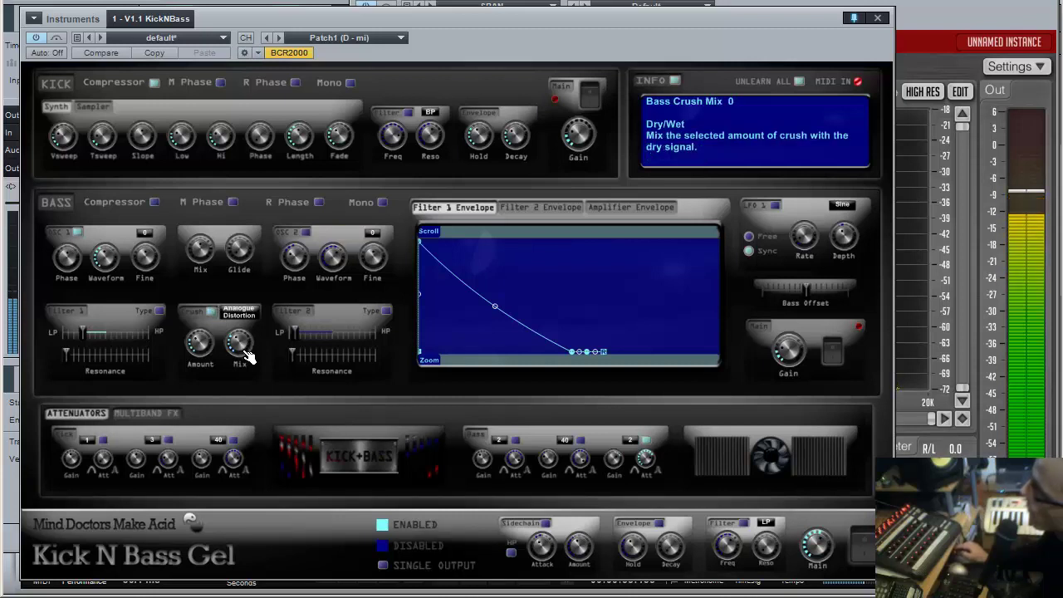
drag(243, 347, 244, 341)
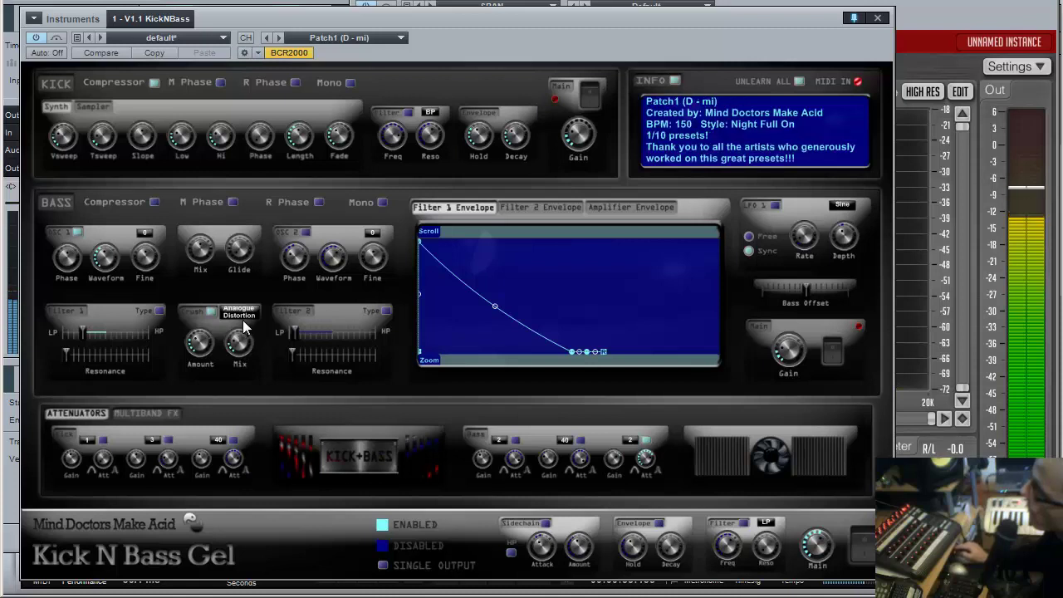
click(240, 317)
click(251, 341)
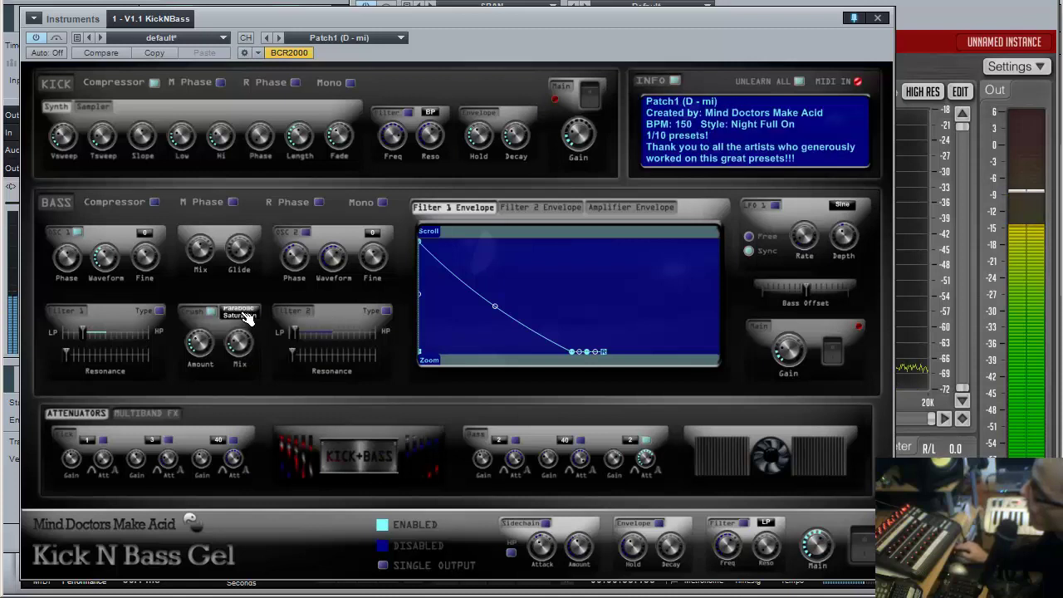
- Audition the Overdrive crush type, return to Parabolic Saturation and lower the bass crush mix
click(239, 312)
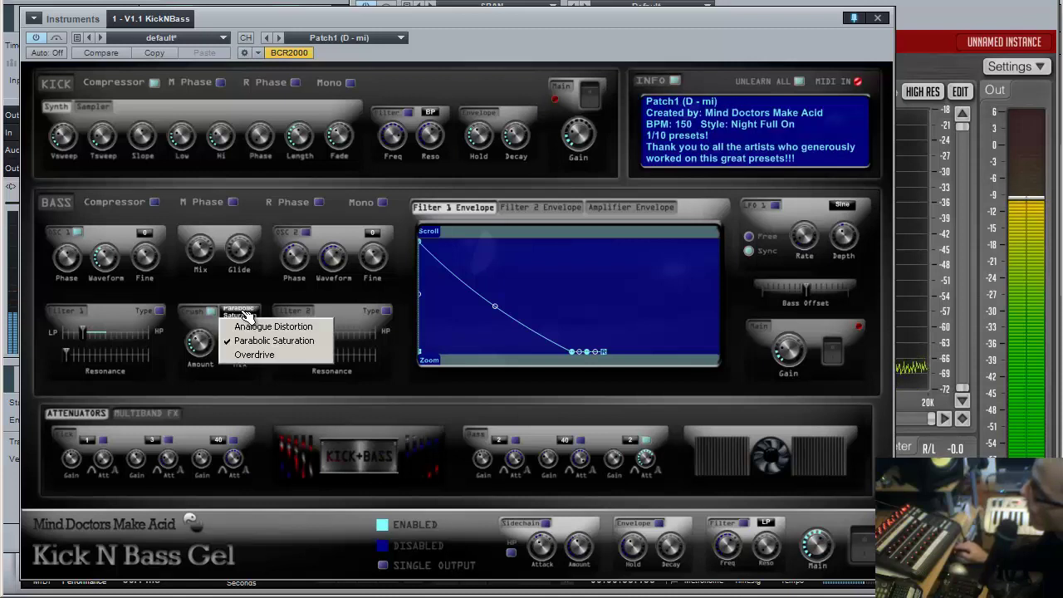
click(247, 355)
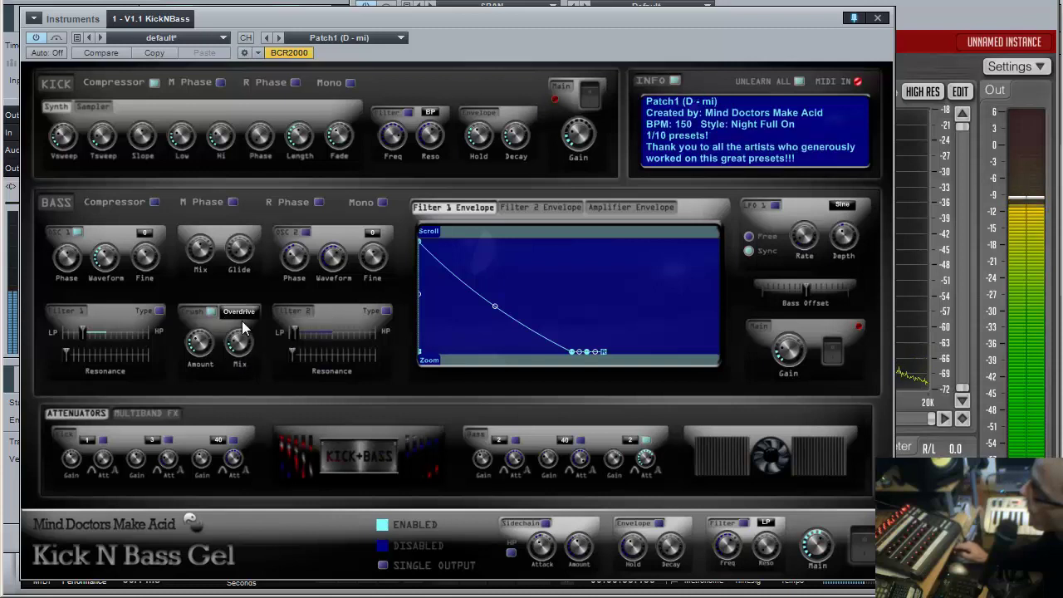
click(242, 321)
click(241, 340)
mouse_move(239, 340)
mouse_down()
mouse_move(249, 353)
mouse_move(206, 338)
mouse_move(241, 351)
mouse_up()
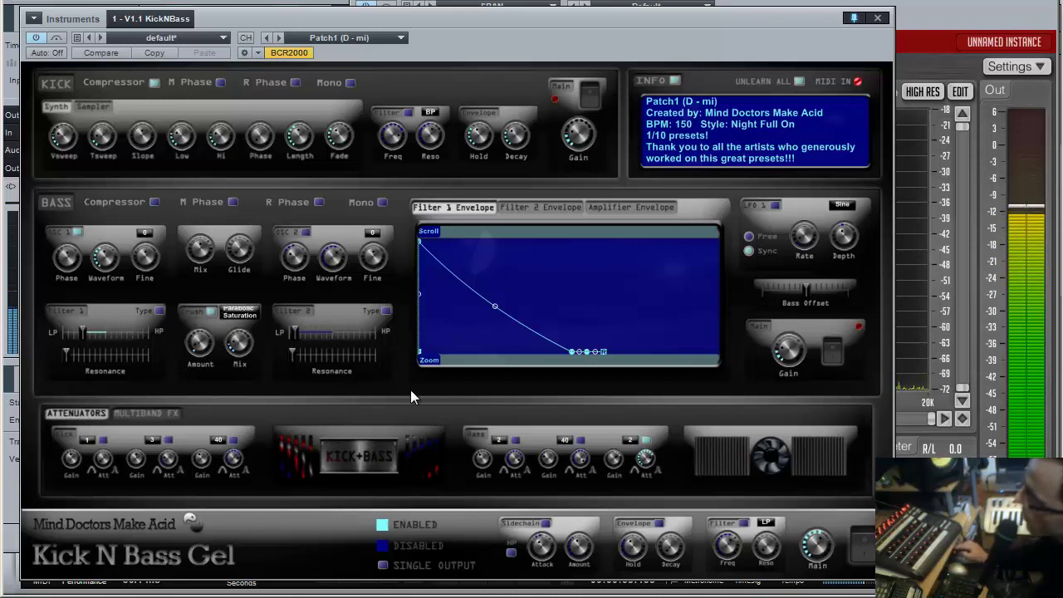
- Compare the bass sound without glide and with more glide, and set Bass Glide to 25
mouse_move(241, 249)
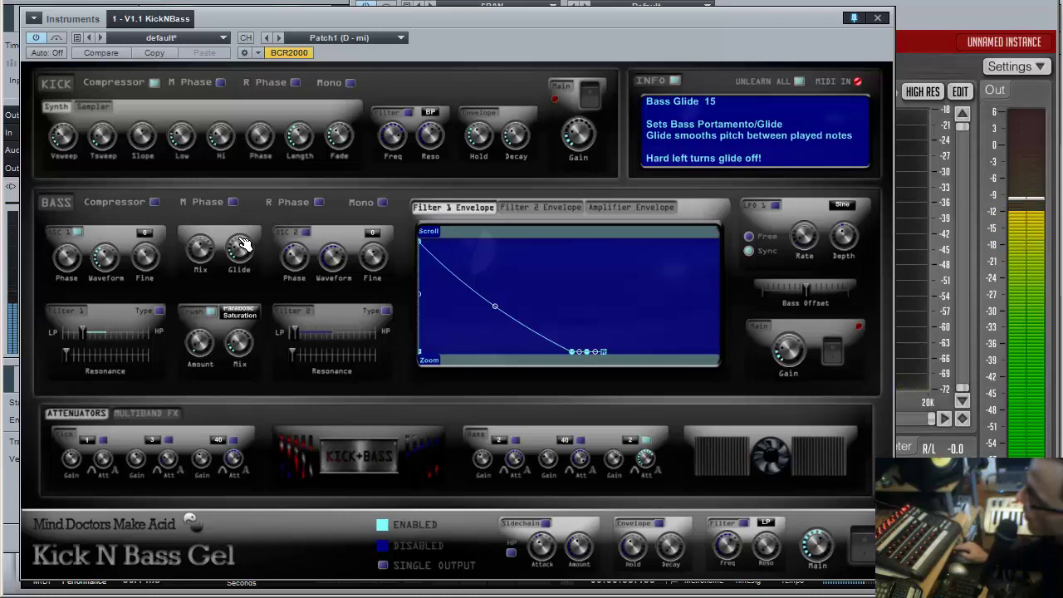
drag(241, 243, 246, 258)
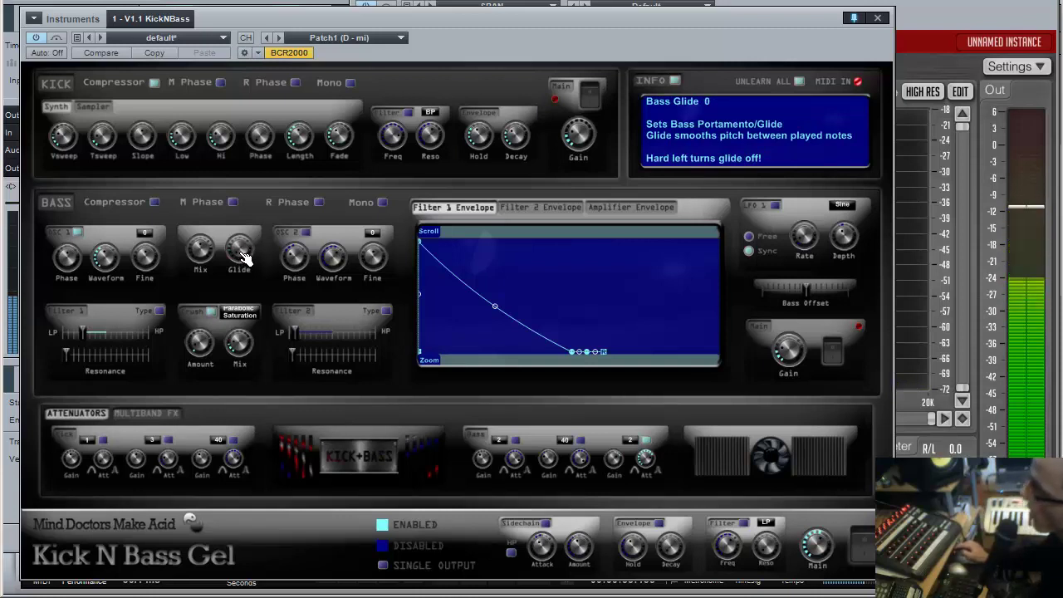
drag(245, 257, 247, 214)
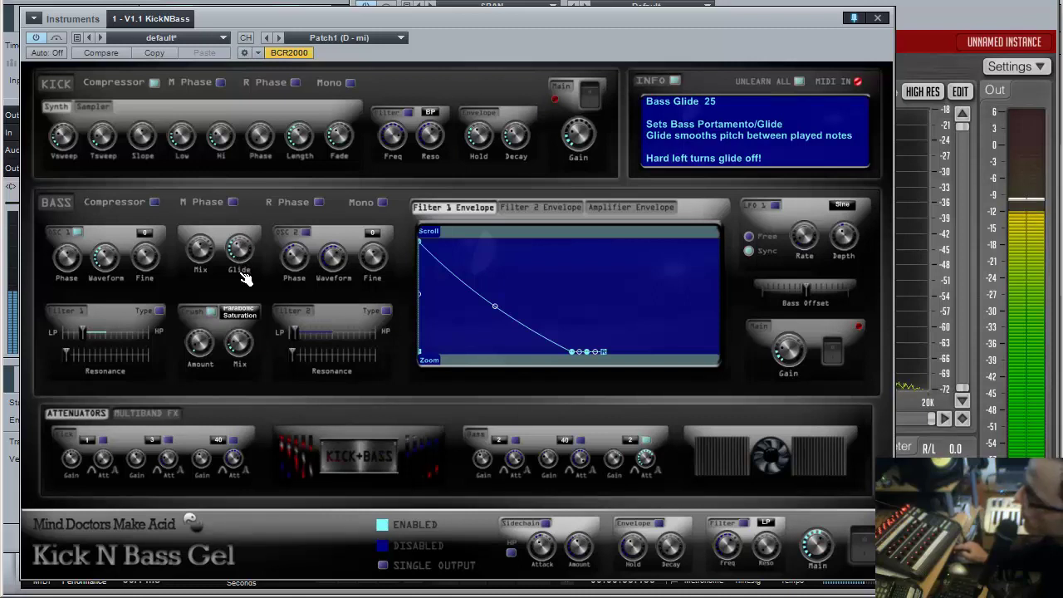
- Display the multiband effects and audition the Bass Hi Band Chorus with its rate and mix controls
click(143, 415)
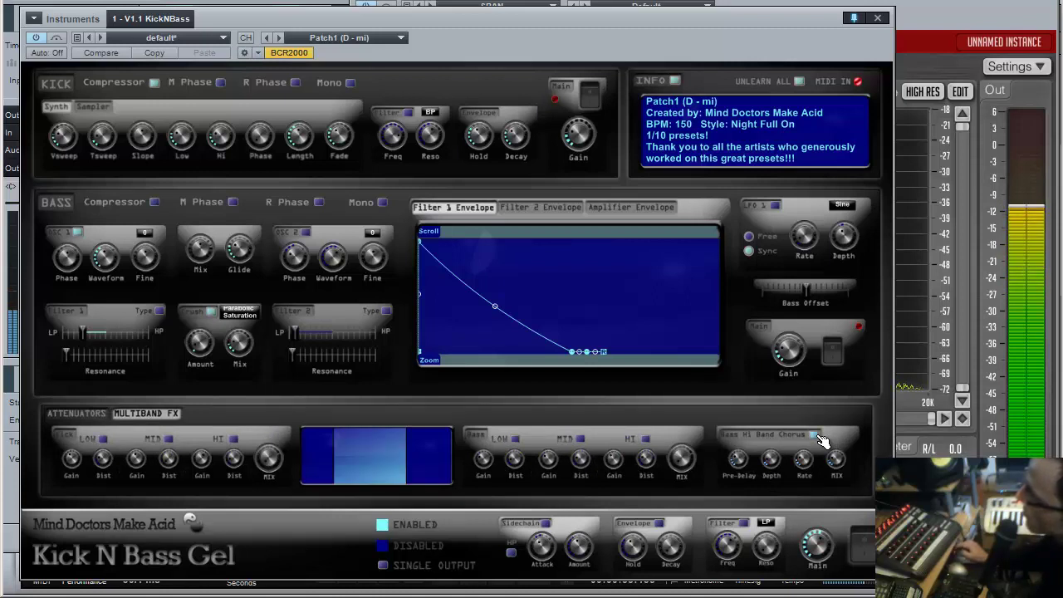
mouse_move(835, 458)
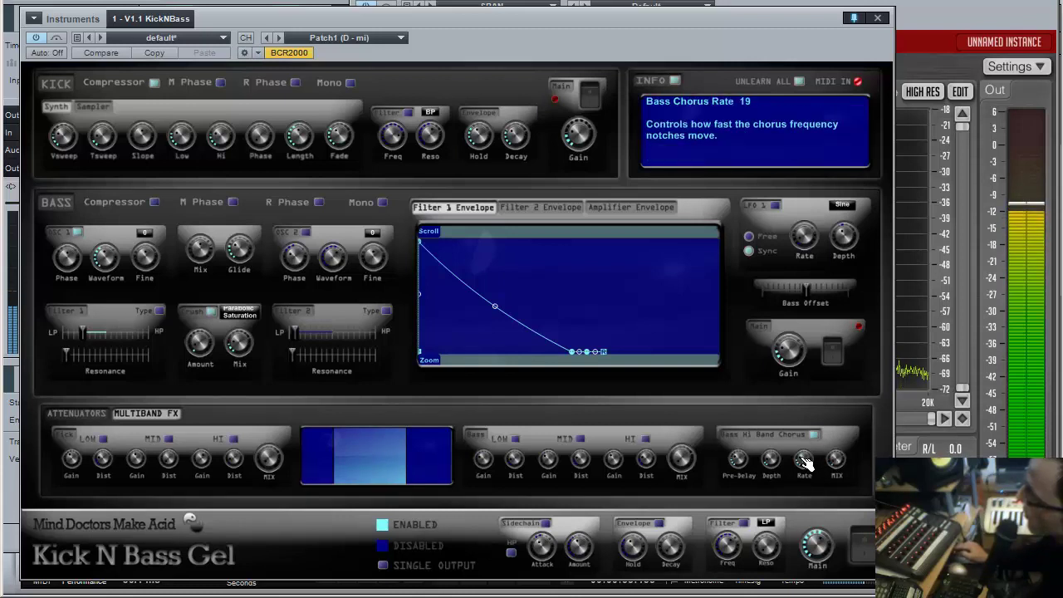
mouse_move(775, 457)
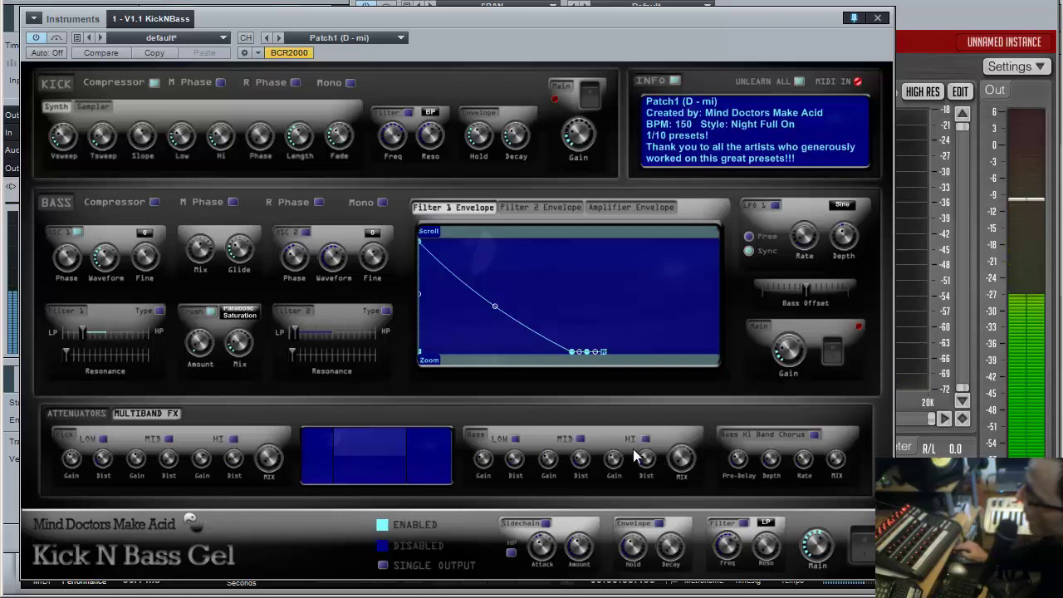
- Audition the bass multiband mix together with the high-band gain and distortion, and return to the attenuators
drag(688, 458, 691, 447)
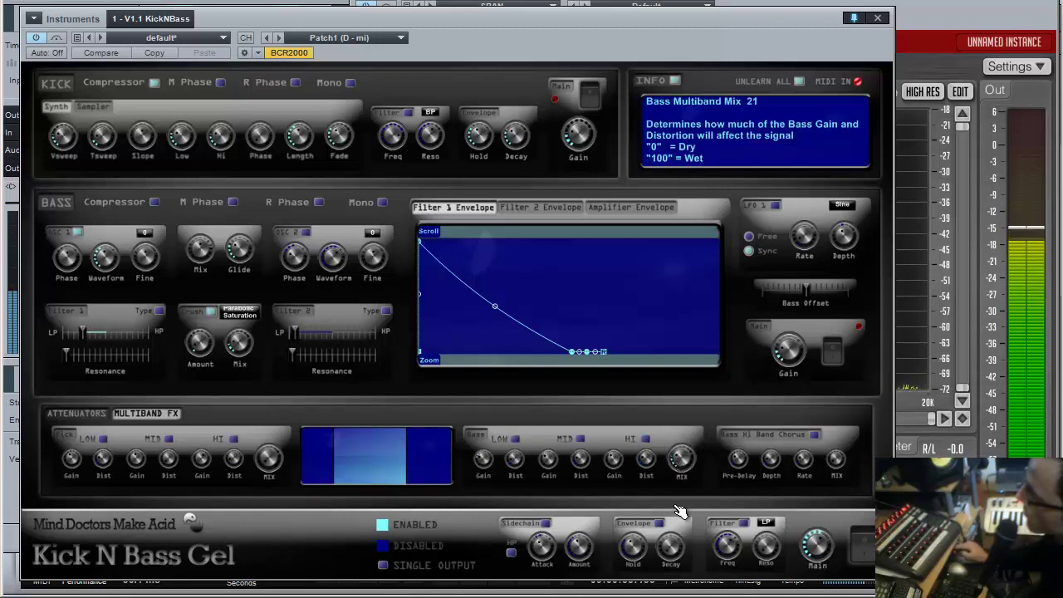
drag(681, 459, 695, 349)
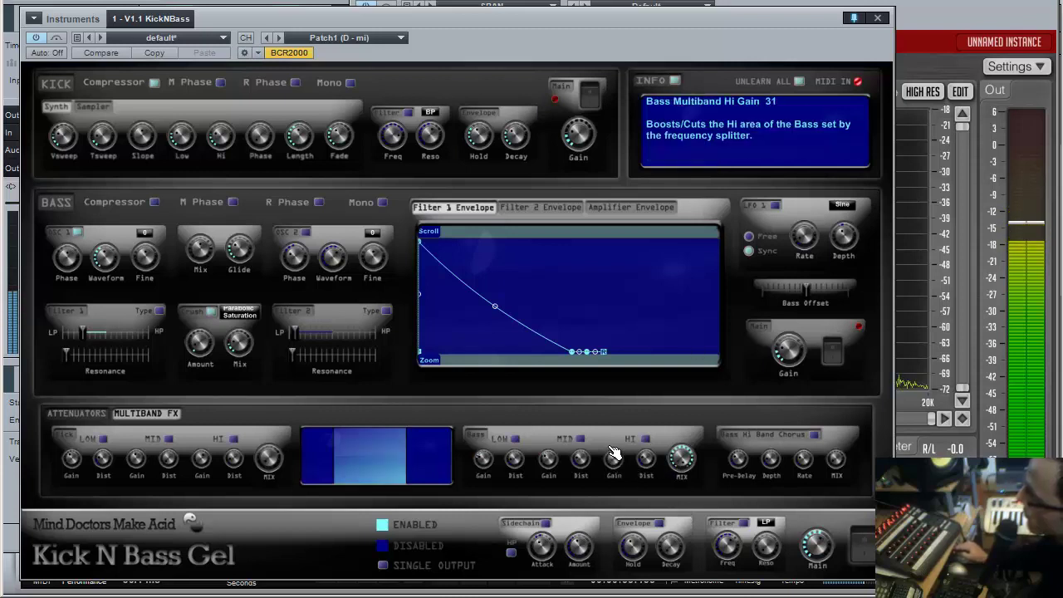
drag(613, 452, 625, 471)
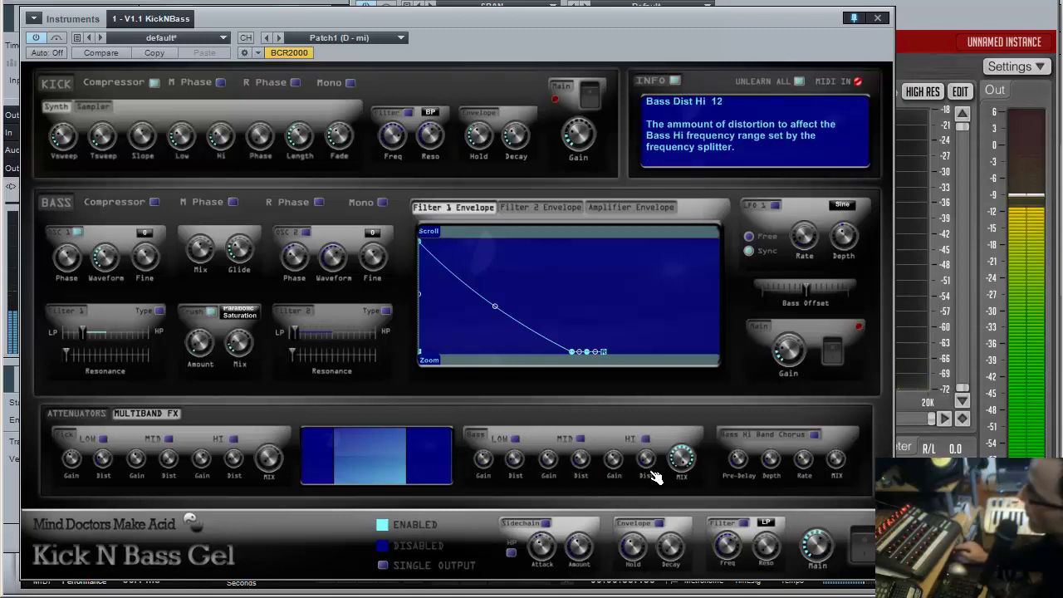
mouse_move(652, 471)
mouse_down()
mouse_move(648, 451)
mouse_move(655, 462)
mouse_up()
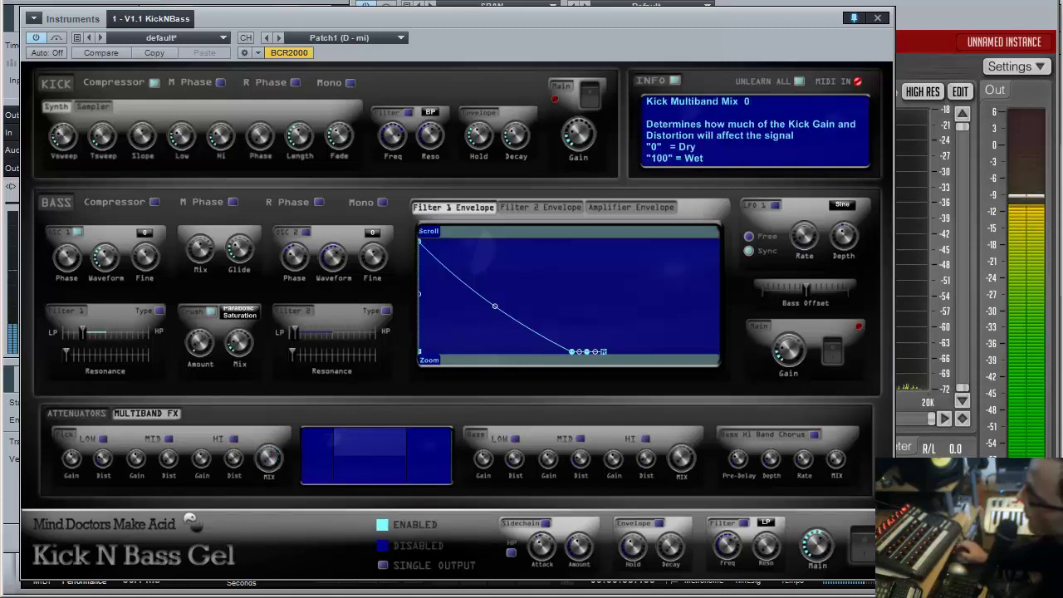
click(75, 413)
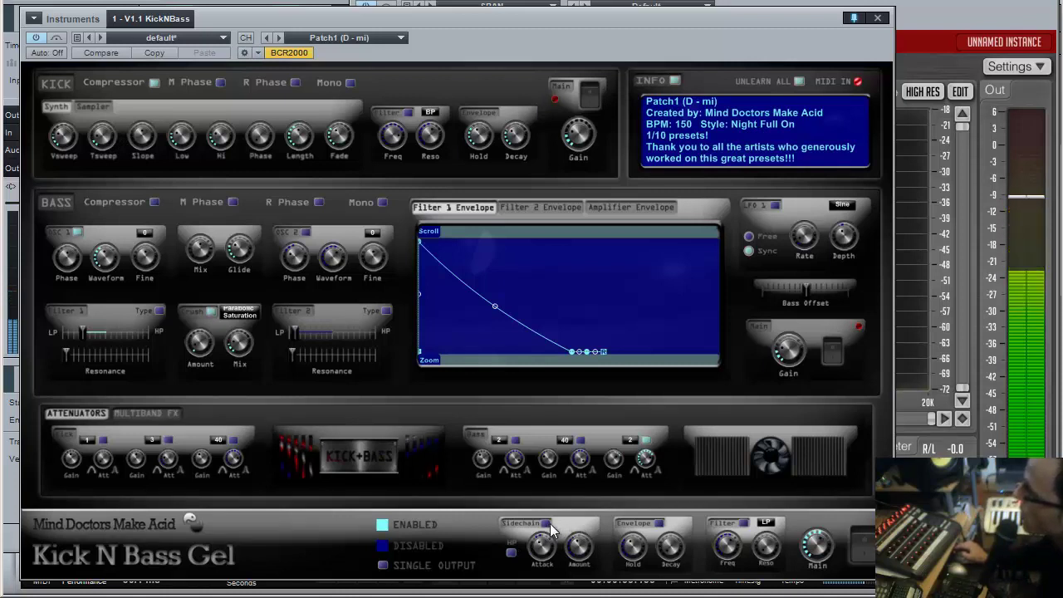
- Enable the sidechain, raise its amount to 100 and compare the sound with lower amounts
mouse_move(579, 554)
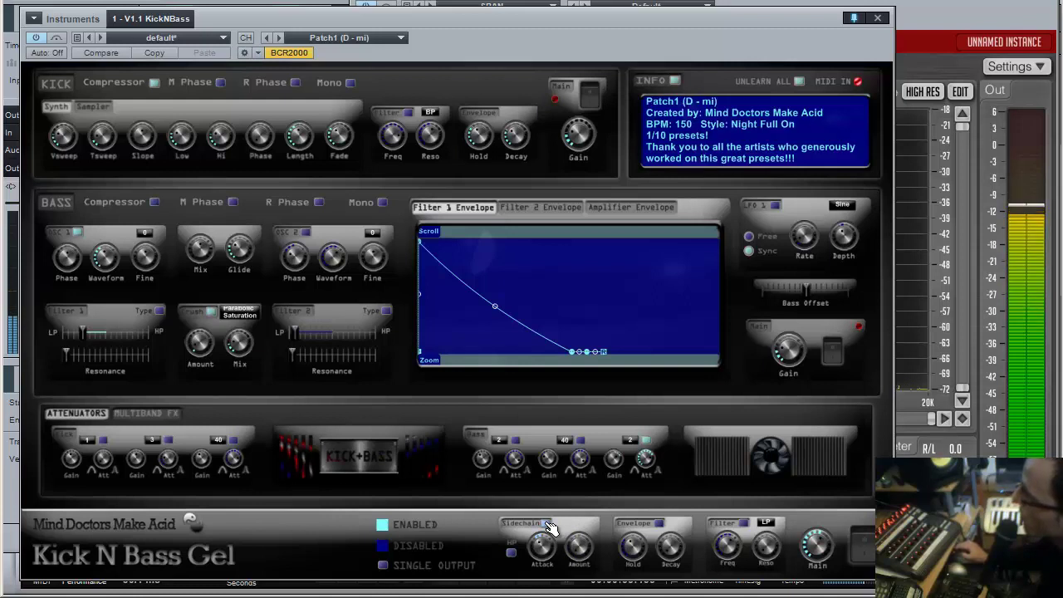
drag(578, 548, 588, 412)
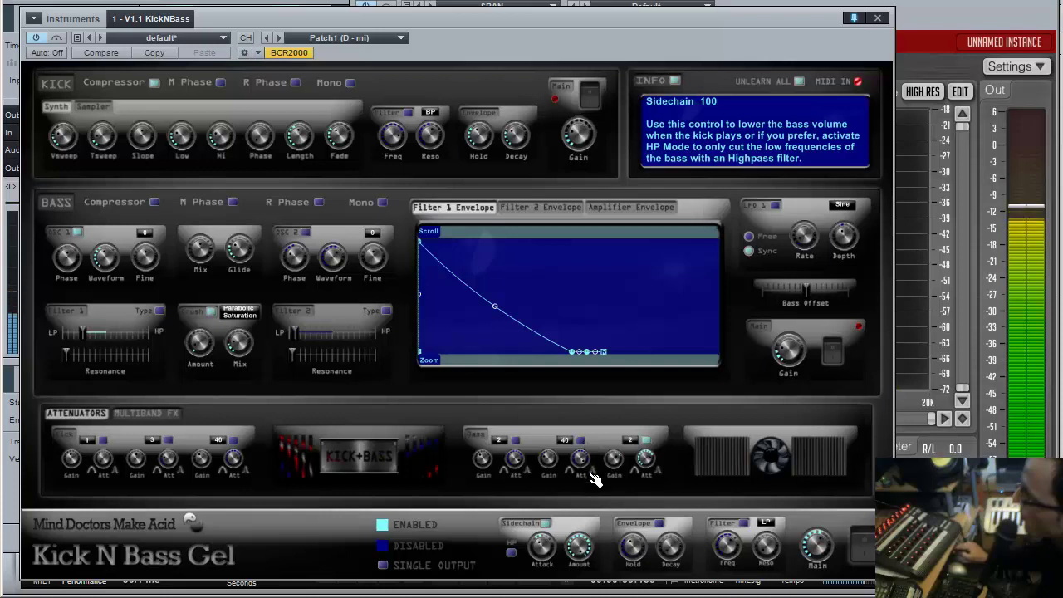
drag(594, 479, 613, 508)
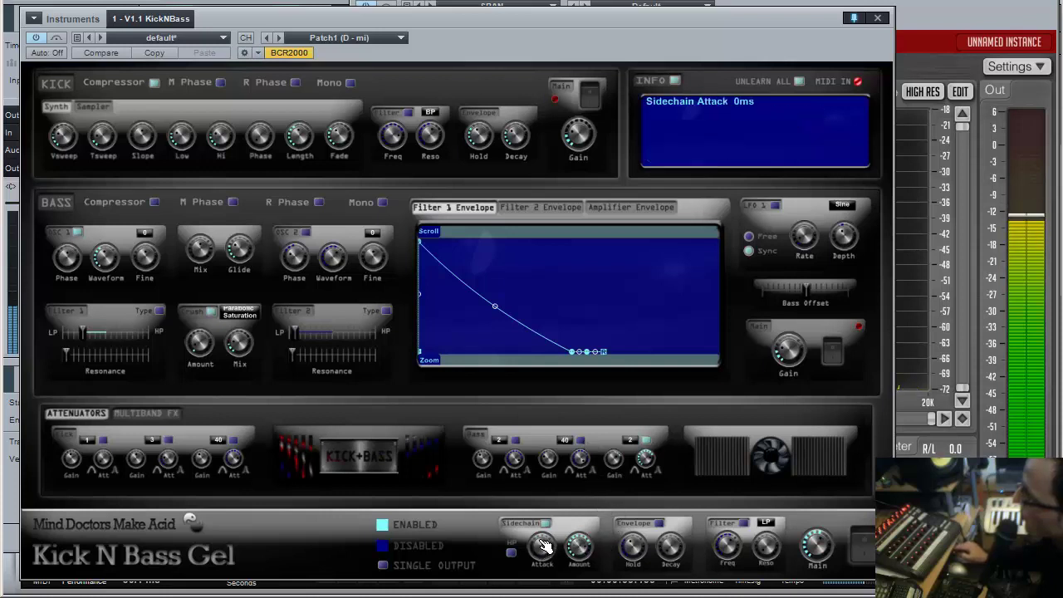
drag(580, 546, 584, 572)
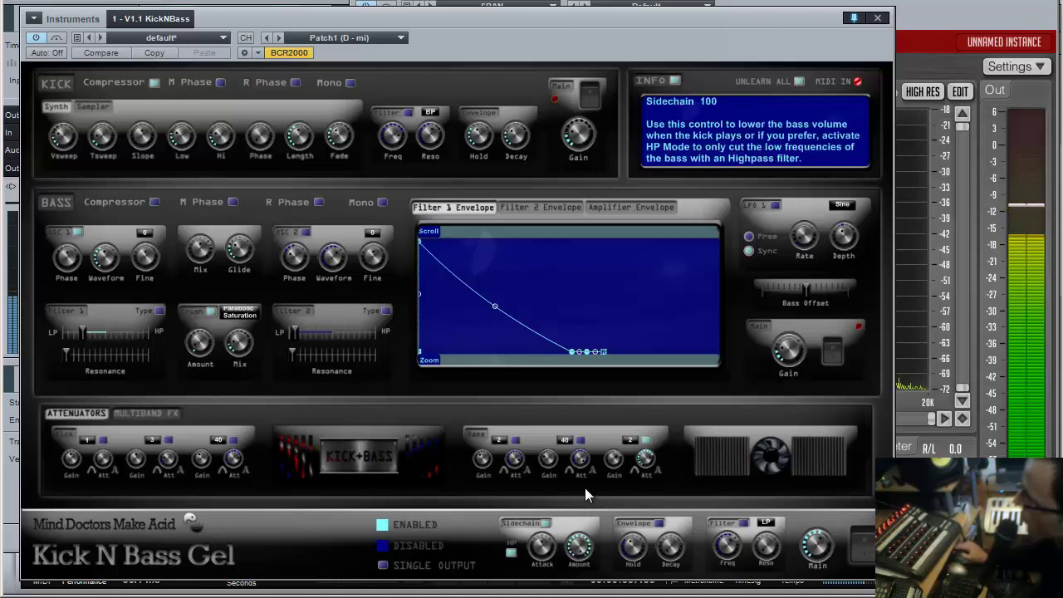
- Set the sidechain attack to -5 ms and turn off its HP mode
mouse_move(543, 540)
mouse_down()
mouse_move(541, 587)
mouse_move(547, 561)
mouse_up()
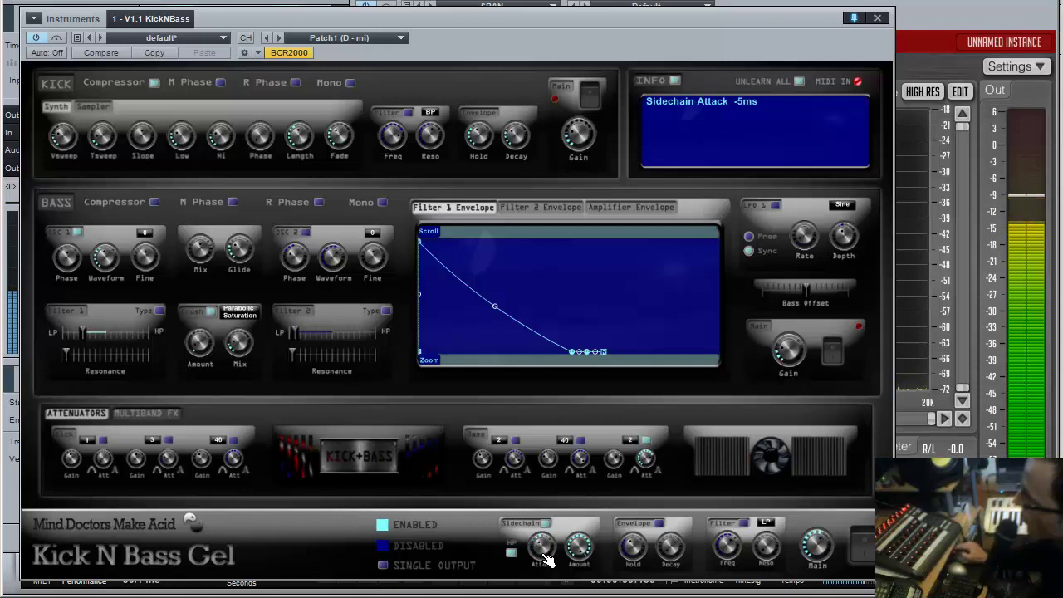
mouse_move(557, 556)
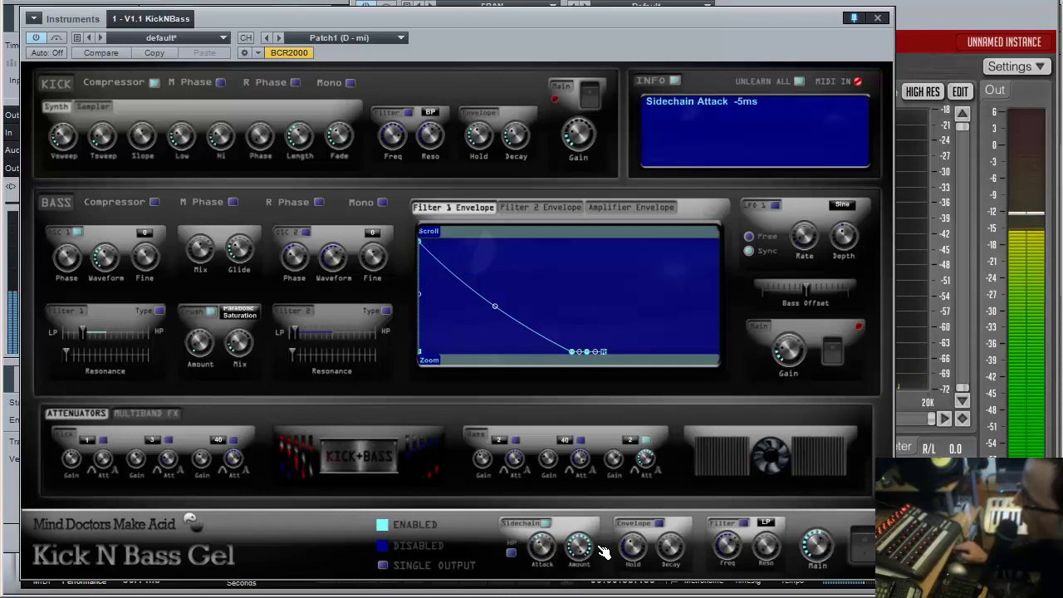
mouse_move(586, 575)
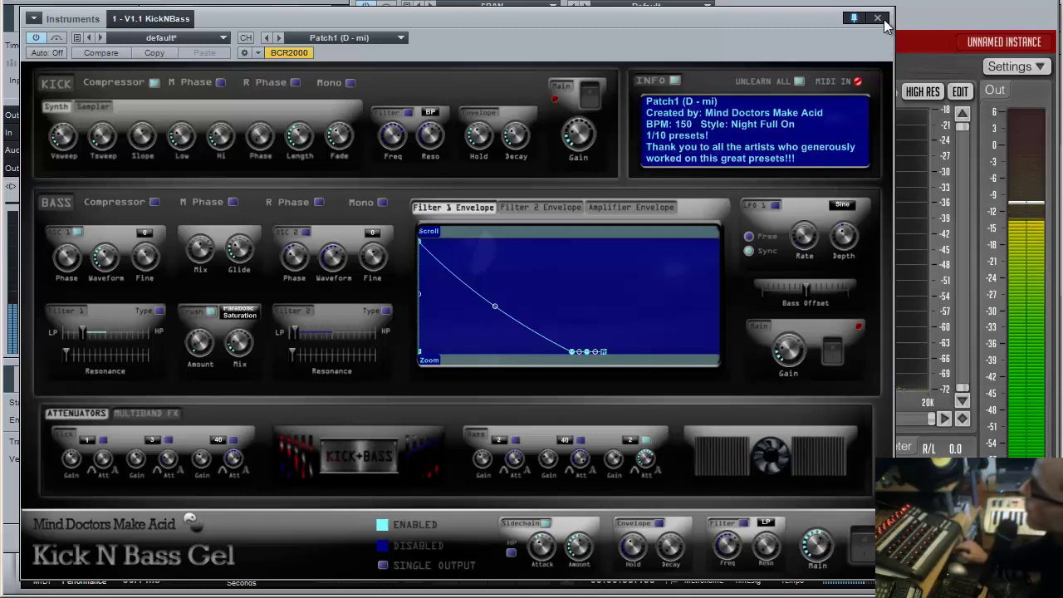
- Bring the Voxengo SPAN window forward, reposition it slightly and return to the Kick N Bass Gel window
click(941, 7)
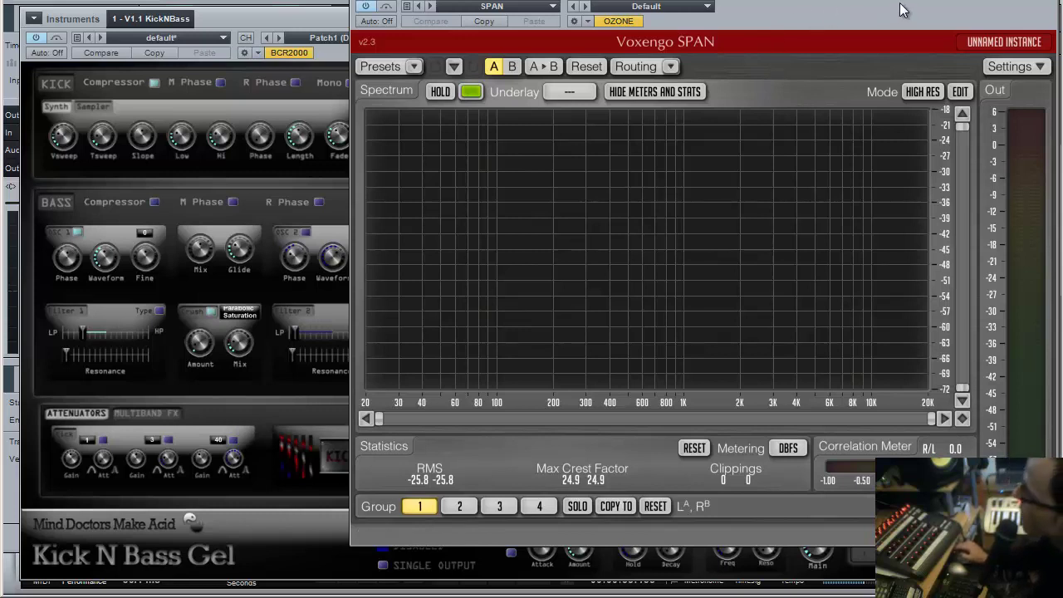
drag(927, 8, 882, 9)
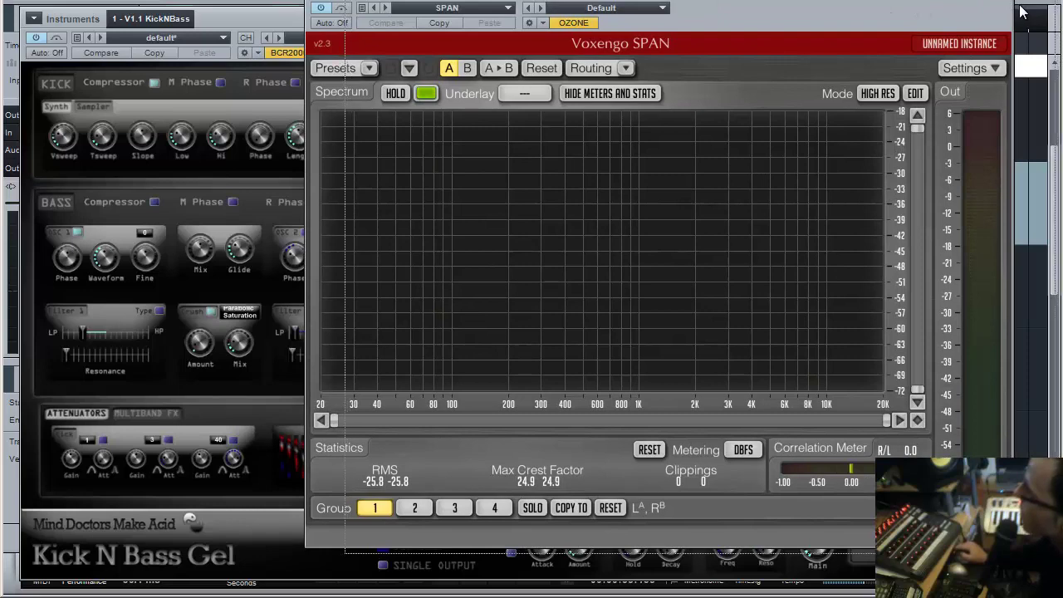
drag(980, 7, 1024, 12)
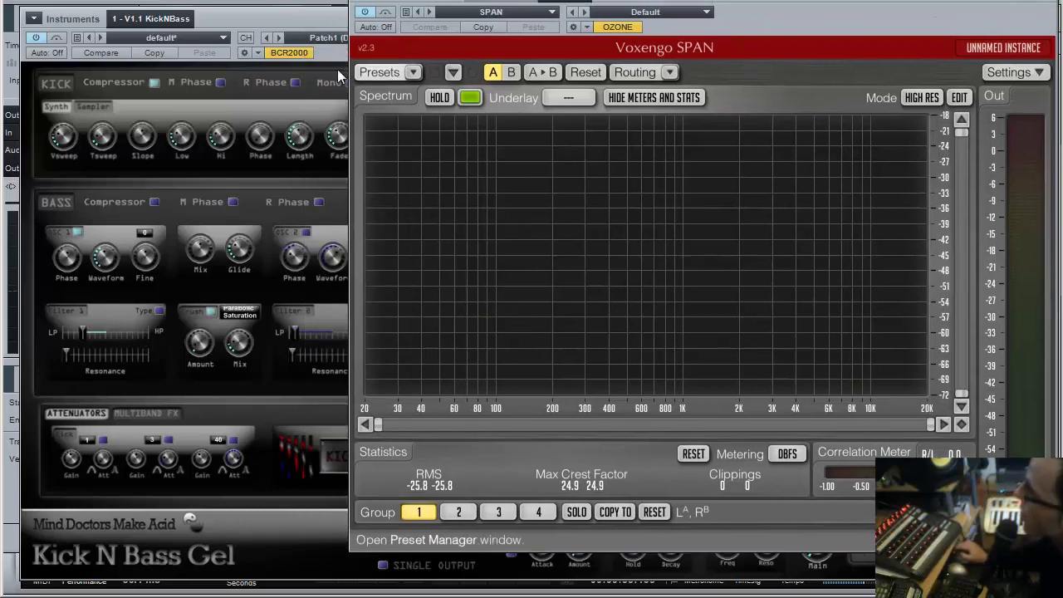
click(254, 28)
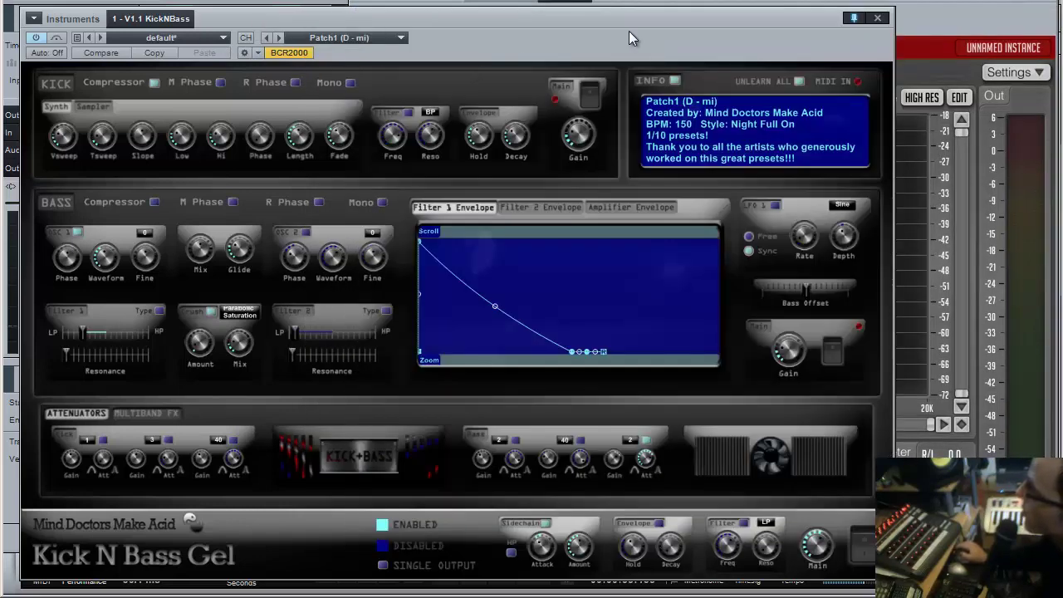